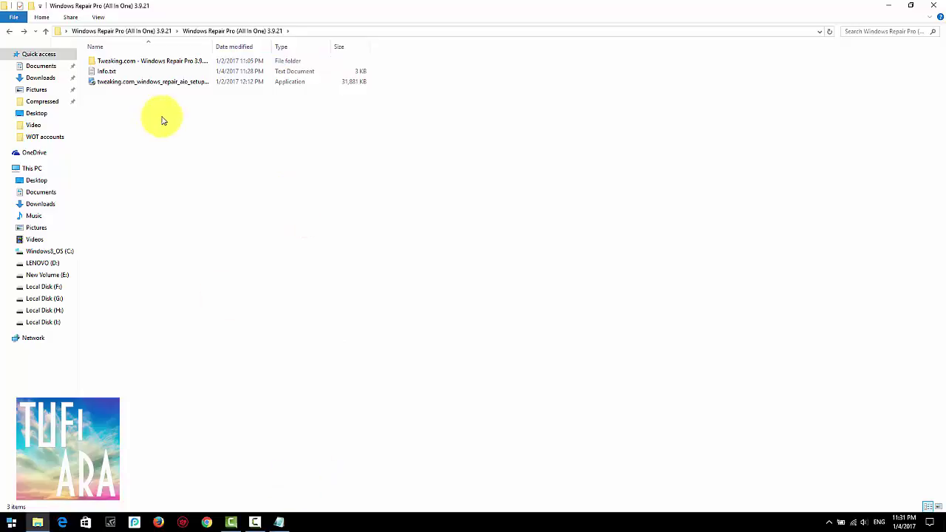
# Check the first installation instruction in the Info.txt notes, then return to the Windows Repair Pro folder
pyautogui.click(279, 521)
pyautogui.click(458, 295)
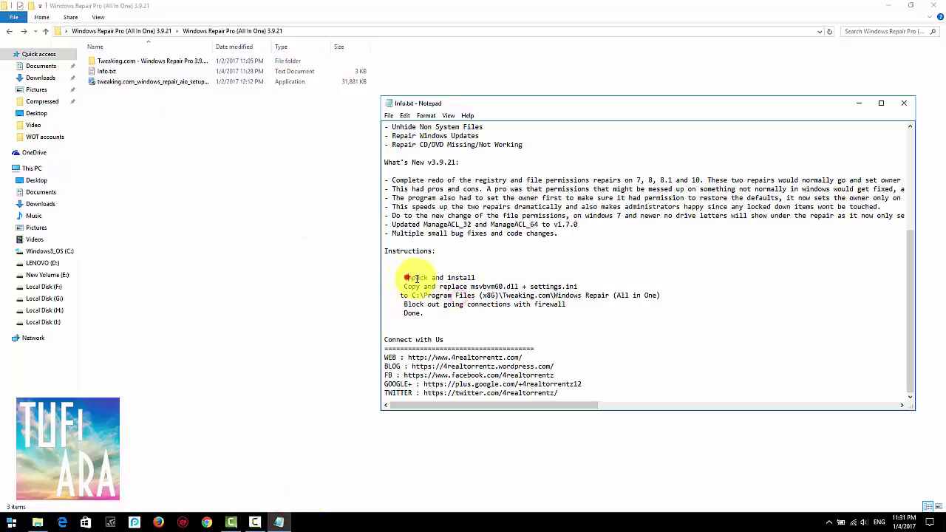
pyautogui.moveTo(403, 278); pyautogui.dragTo(475, 278)
pyautogui.click(311, 210)
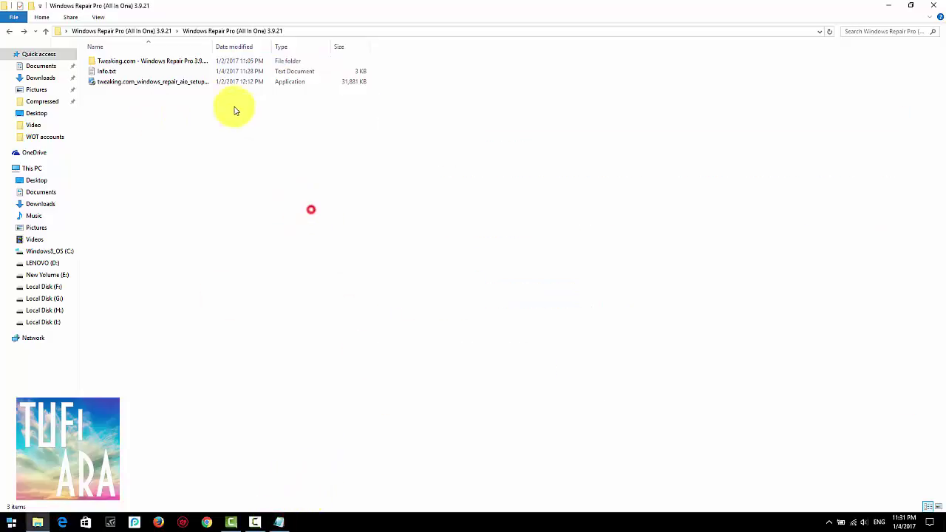
# Run the tweaking.com_windows_repair_aio_setup installer as administrator
pyautogui.click(128, 82)
pyautogui.rightClick(127, 85)
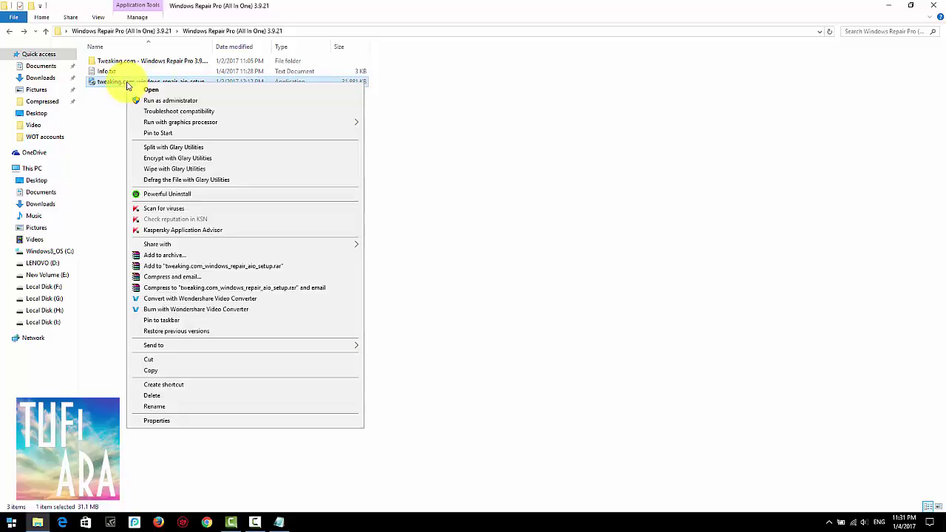
pyautogui.click(143, 98)
pyautogui.rightClick(127, 82)
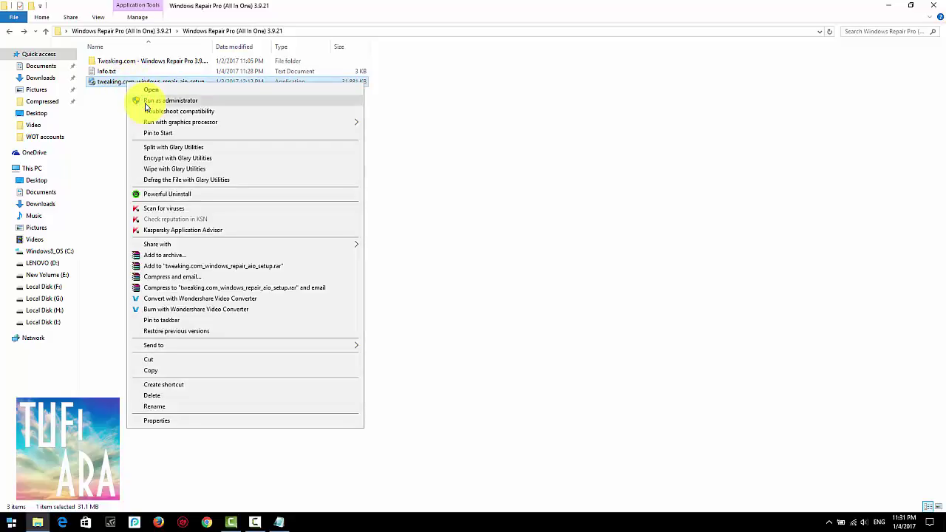
pyautogui.click(143, 95)
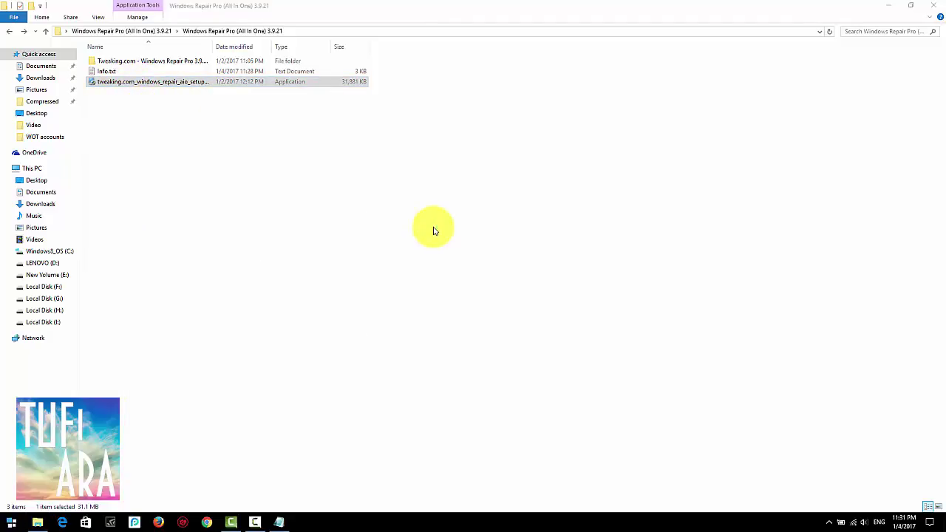
# Install Windows Repair in the default program folder, with the default shortcut folder available to all users
pyautogui.click(514, 352)
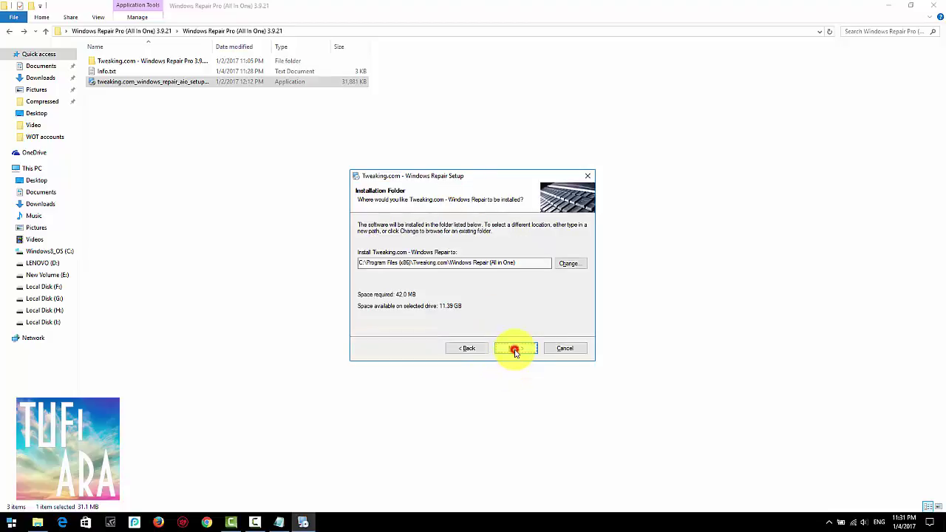
pyautogui.click(515, 349)
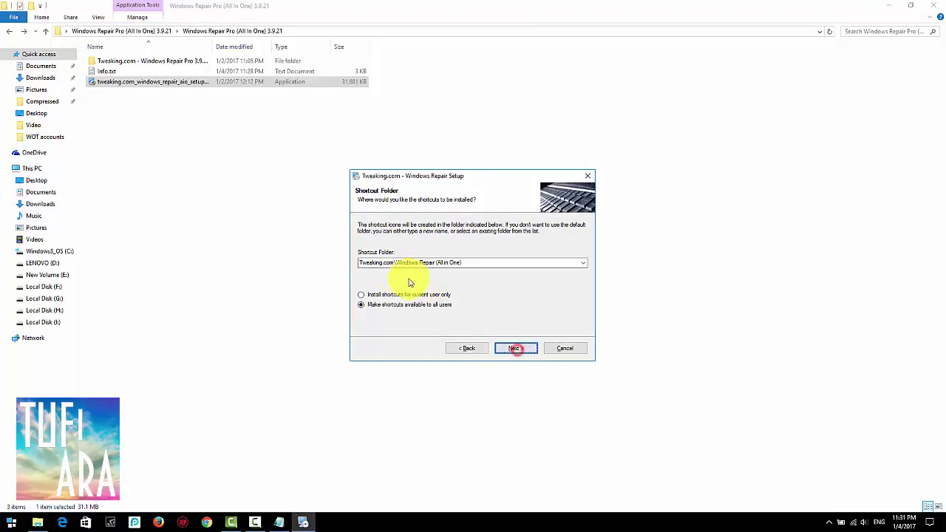
pyautogui.click(504, 352)
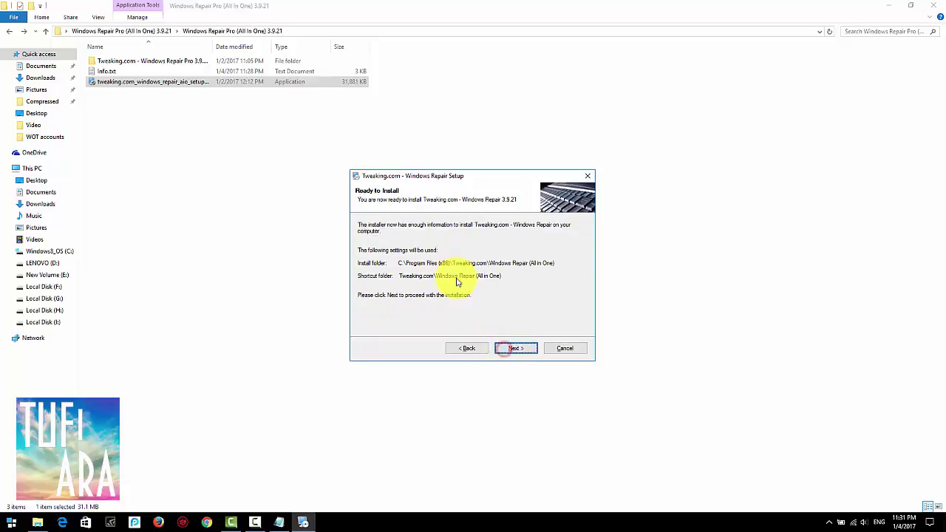
pyautogui.click(513, 352)
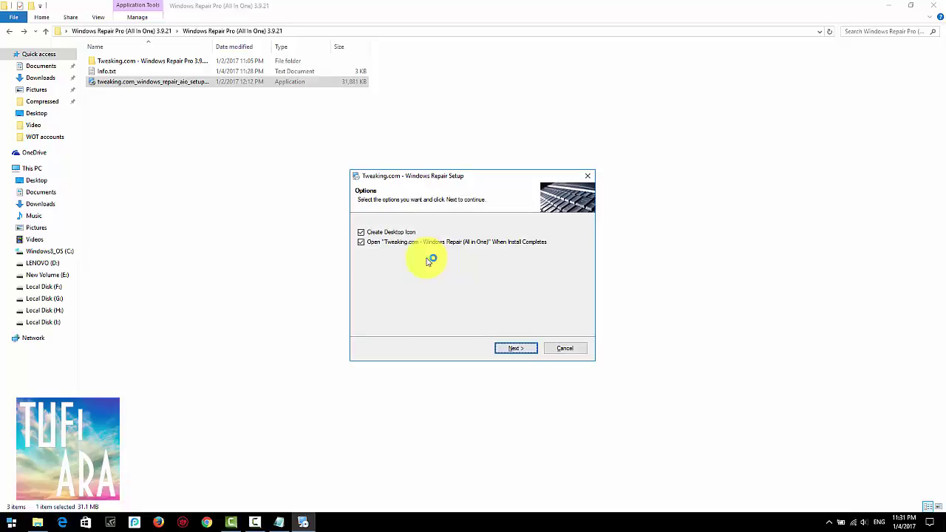
# Keep the desktop icon option, turn off opening the program when the install completes, and finish the setup
pyautogui.click(362, 244)
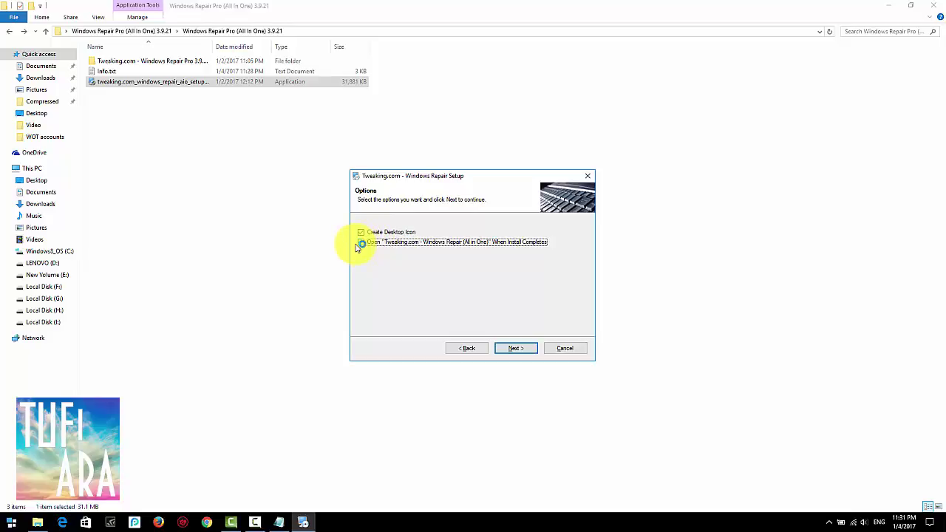
pyautogui.click(361, 244)
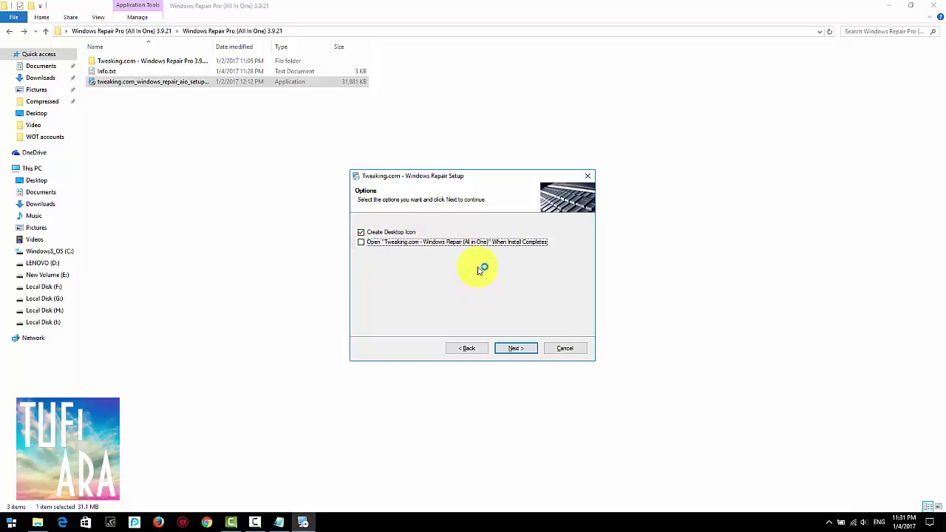
pyautogui.click(537, 348)
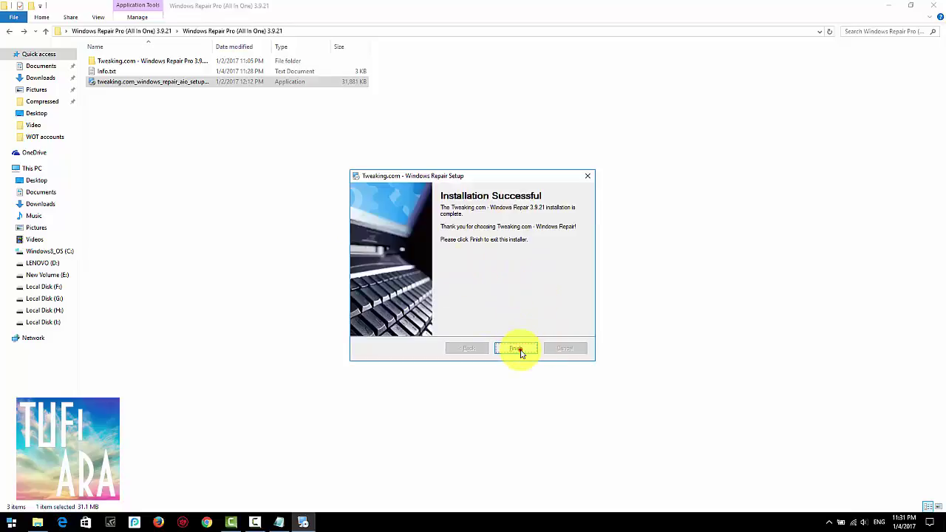
pyautogui.click(520, 350)
pyautogui.rightClick(449, 200)
pyautogui.click(464, 234)
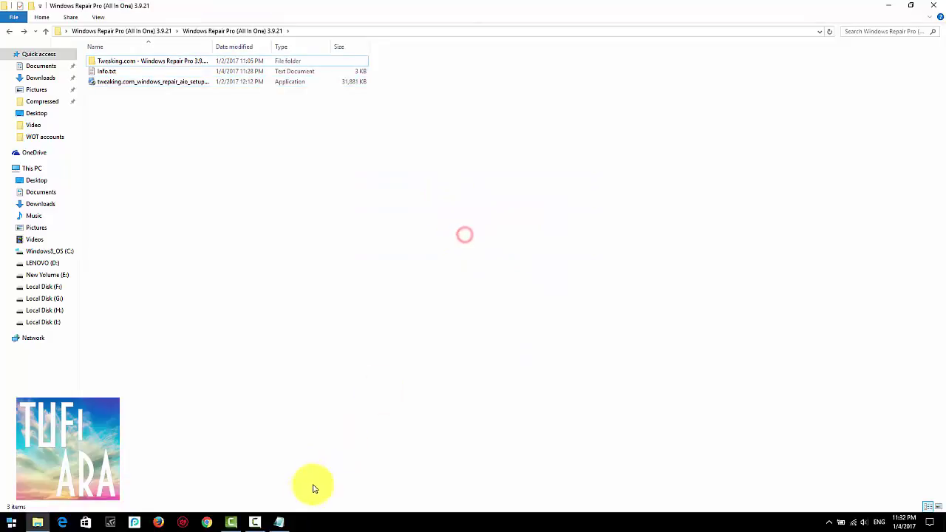
# Check in the Info.txt instructions which files have to be copied and replaced
pyautogui.click(279, 523)
pyautogui.click(481, 286)
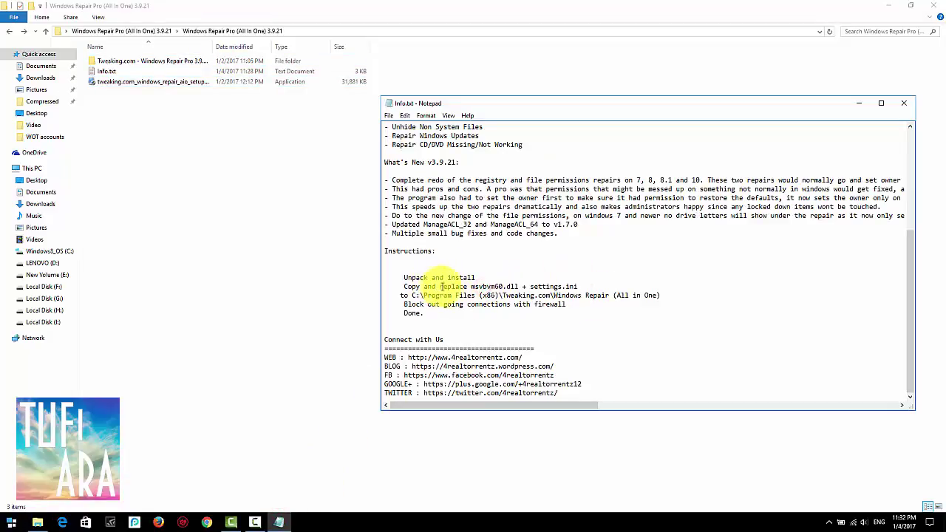
pyautogui.moveTo(470, 286); pyautogui.dragTo(579, 287)
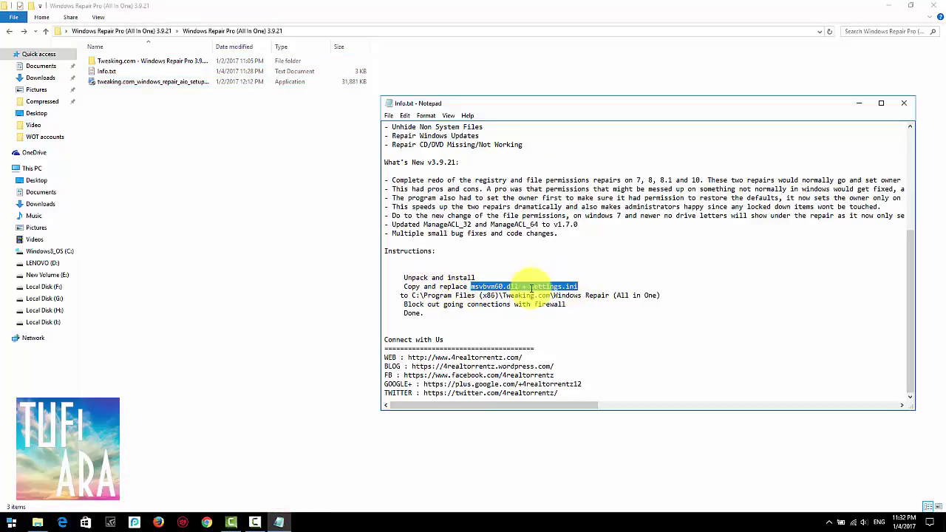
# Copy msvbvm60.dll and settings.ini from the Tweaking.com - Windows Repair Pro 3.9.21 subfolder
pyautogui.doubleClick(140, 62)
pyautogui.moveTo(169, 125); pyautogui.dragTo(106, 64)
pyautogui.rightClick(106, 64)
pyautogui.click(158, 246)
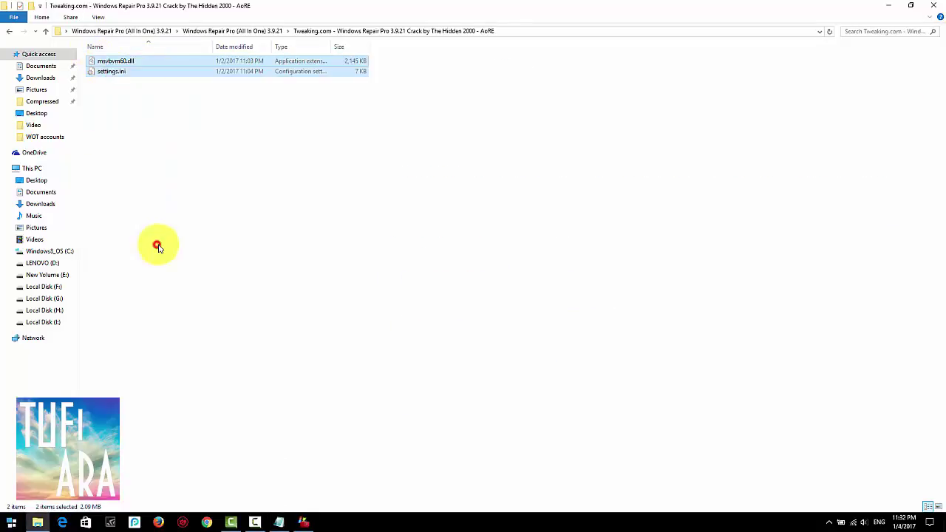
# Close the running Windows Repair program and exit its background tray icon
pyautogui.click(281, 522)
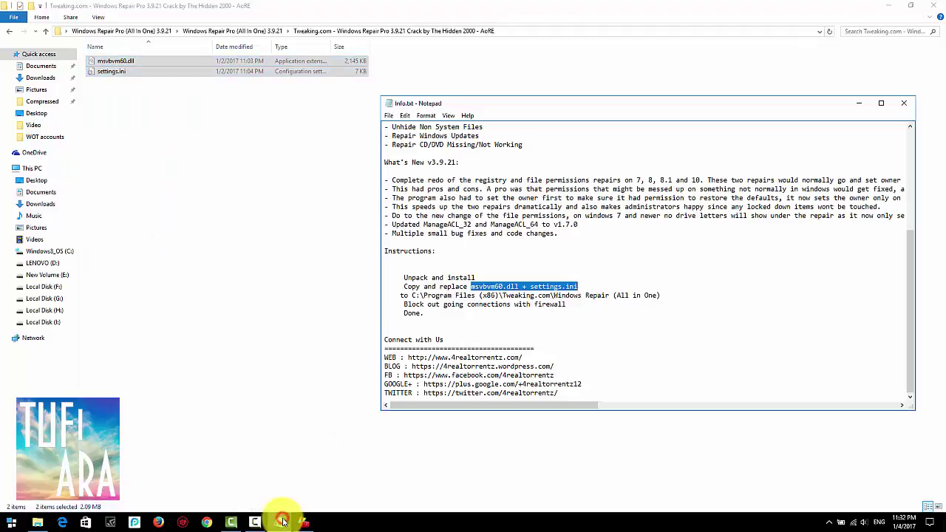
pyautogui.click(309, 520)
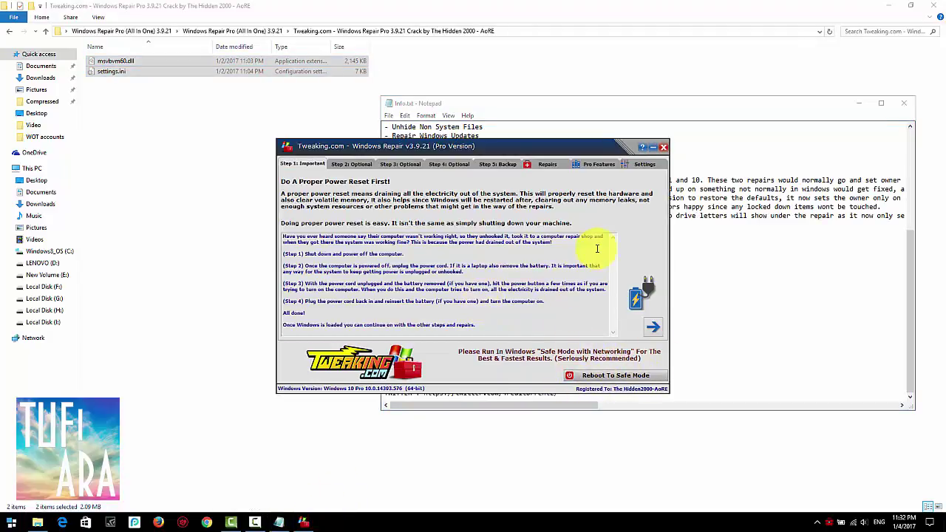
pyautogui.click(665, 147)
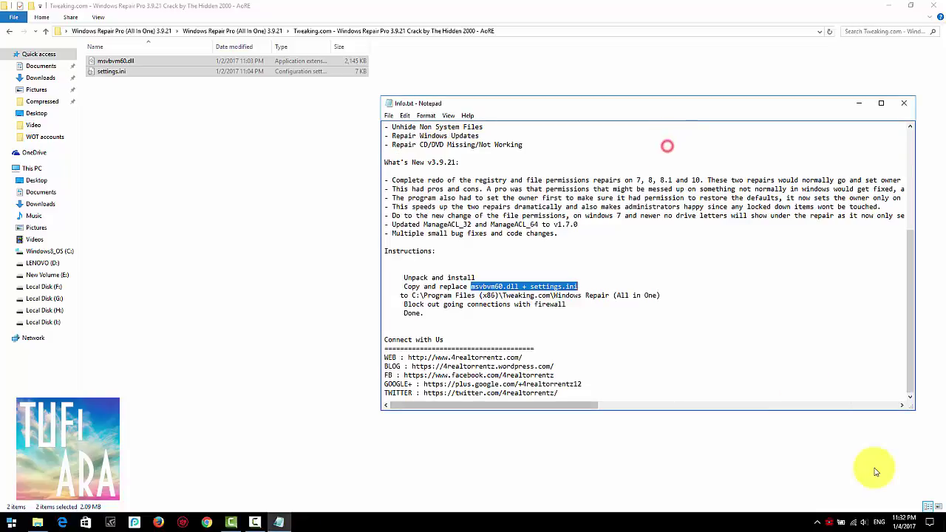
pyautogui.click(817, 523)
pyautogui.rightClick(829, 506)
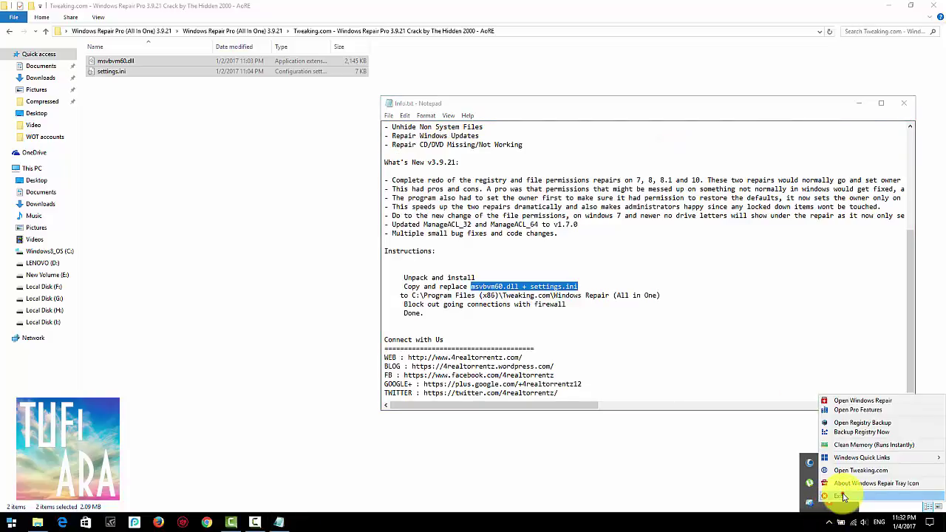
pyautogui.click(850, 508)
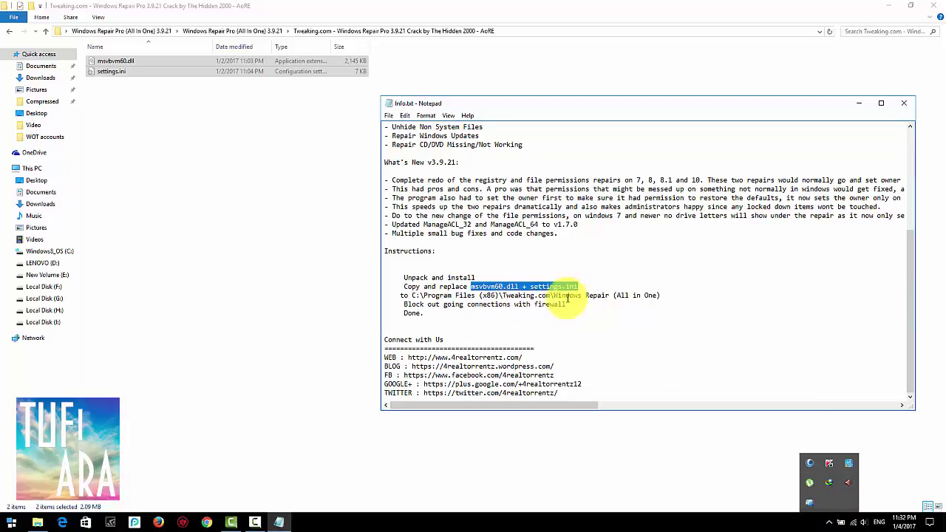
# Check the destination path in Info.txt and open C:\Program Files (x86)\Tweaking.com\Windows Repair (All in One)
pyautogui.moveTo(518, 296); pyautogui.dragTo(565, 304)
pyautogui.click(49, 253)
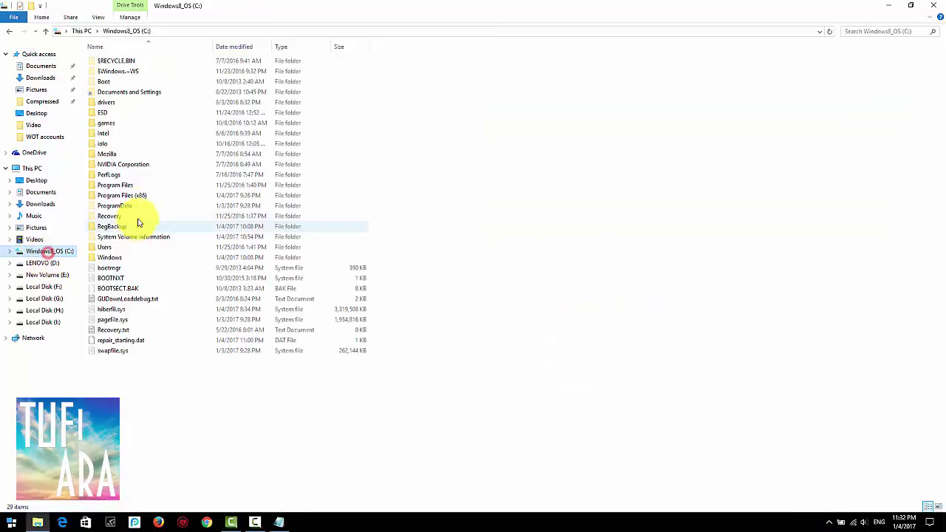
pyautogui.doubleClick(141, 195)
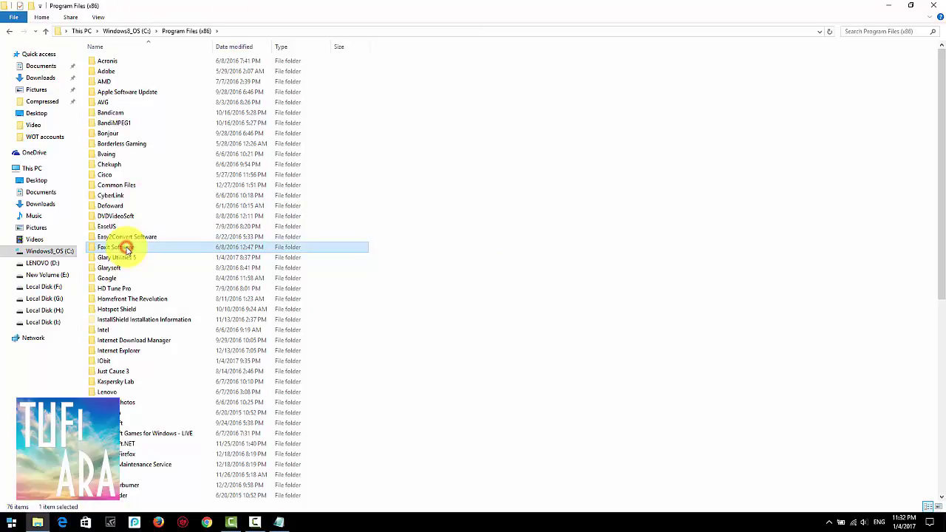
pyautogui.press('t')
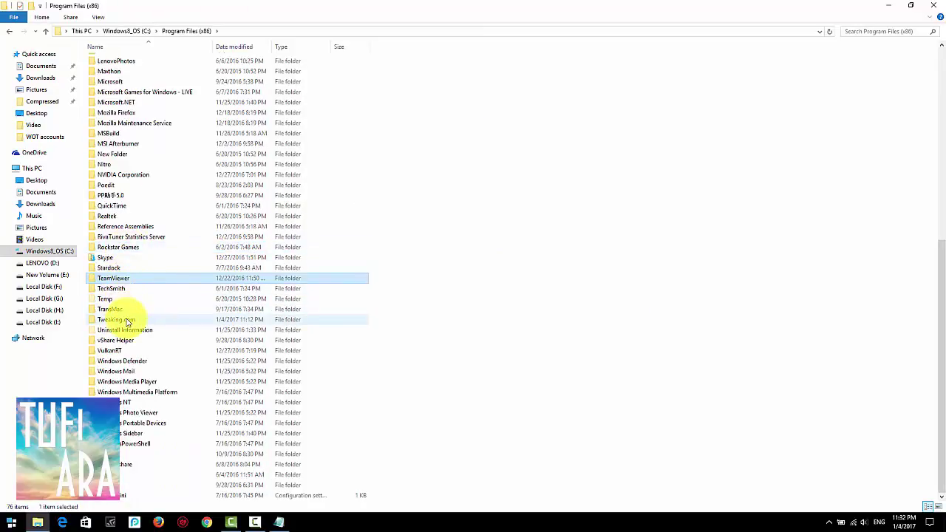
pyautogui.doubleClick(122, 319)
pyautogui.click(140, 62)
pyautogui.doubleClick(140, 62)
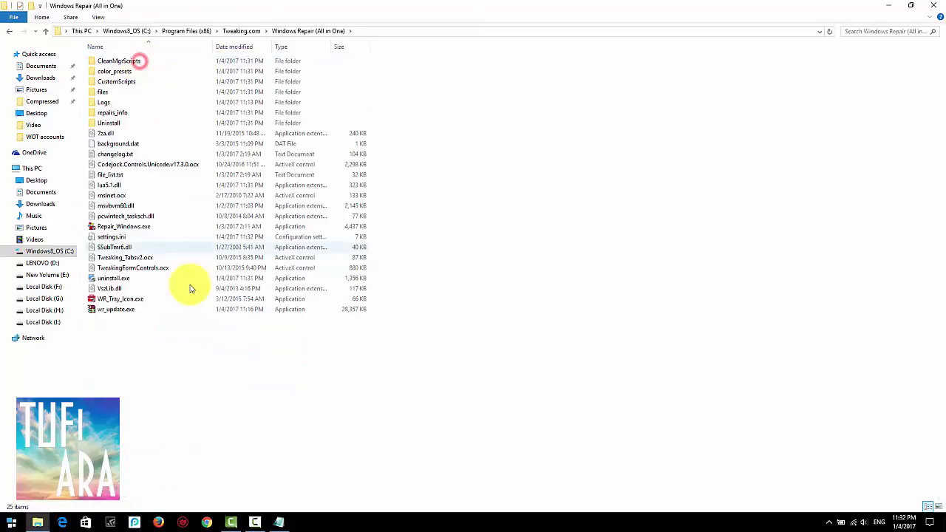
# Paste the two copied files into the Windows Repair (All in One) folder, replacing the existing ones
pyautogui.rightClick(463, 161)
pyautogui.click(490, 230)
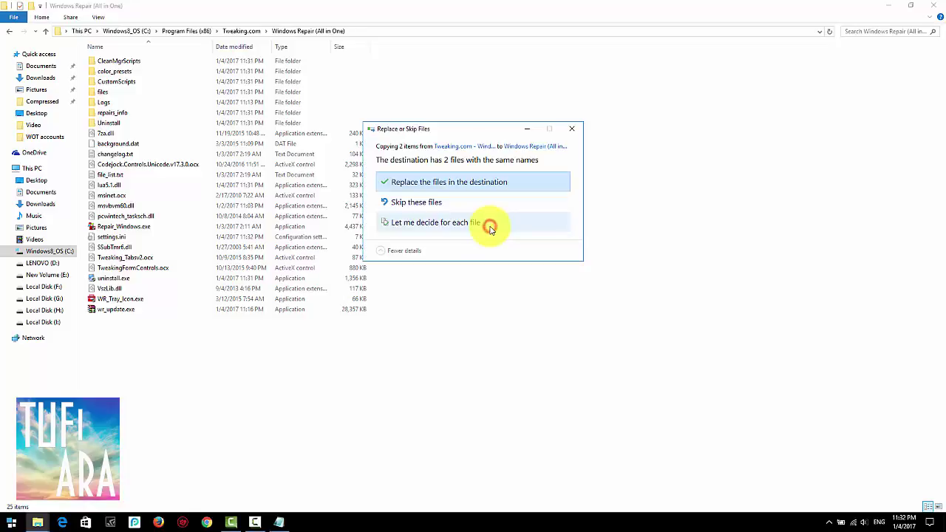
pyautogui.click(433, 184)
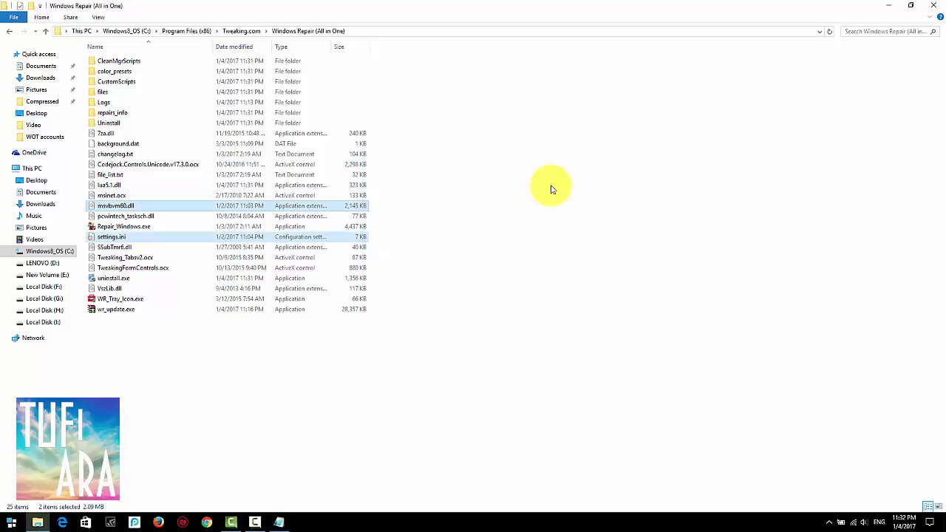
pyautogui.click(538, 267)
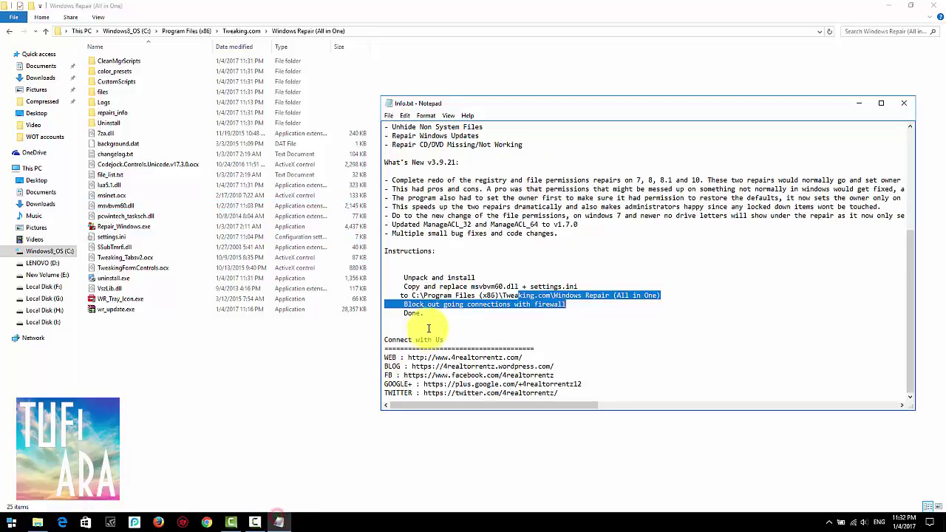
# Highlight the instruction about blocking outgoing connections in Info.txt and put the notes away
pyautogui.moveTo(404, 303); pyautogui.dragTo(395, 348)
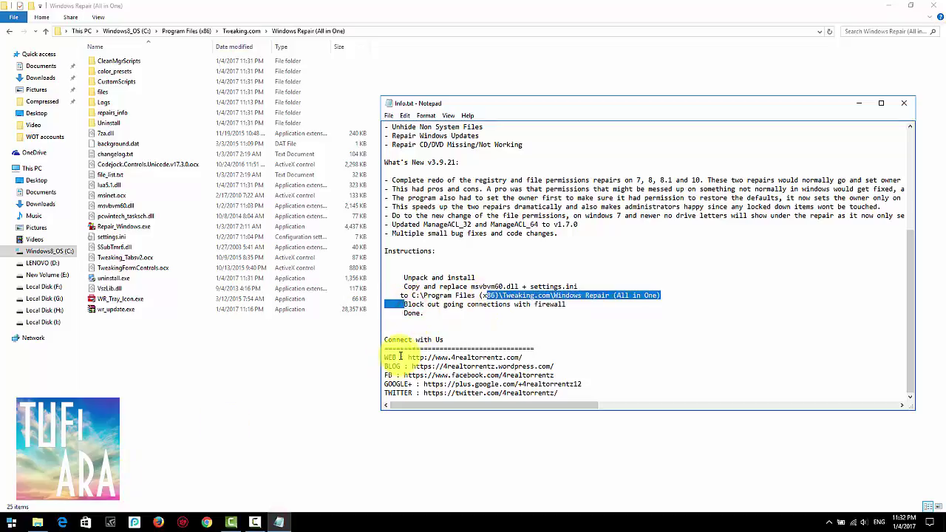
pyautogui.click(433, 313)
pyautogui.moveTo(566, 304); pyautogui.dragTo(404, 305)
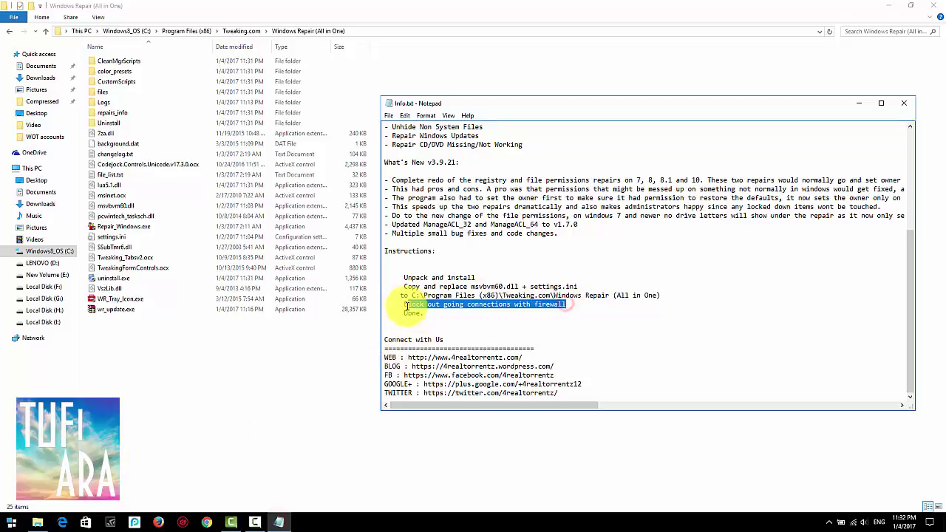
pyautogui.hotkey('alt', 'F4')
# Search for "firewall", open Windows Firewall with Advanced Security, and display its Outbound Rules
pyautogui.click(12, 522)
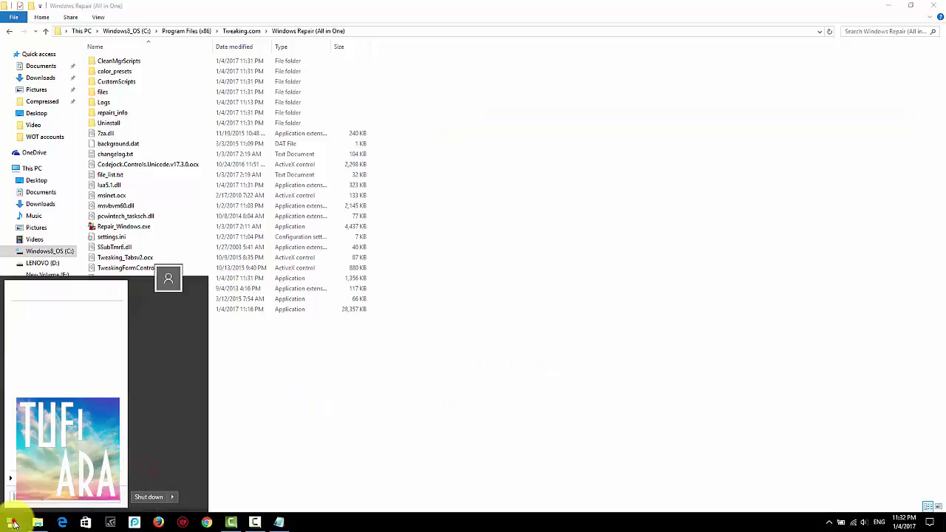
pyautogui.write('firewall')
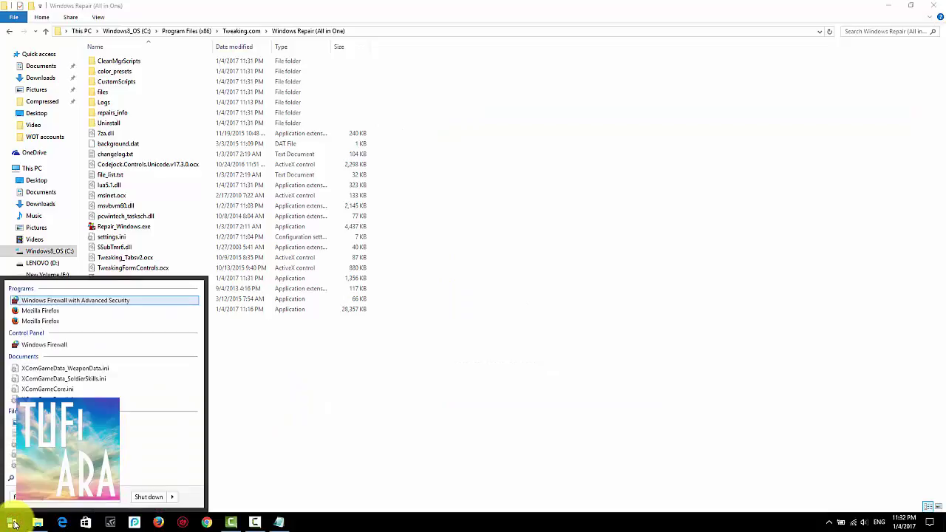
pyautogui.click(74, 301)
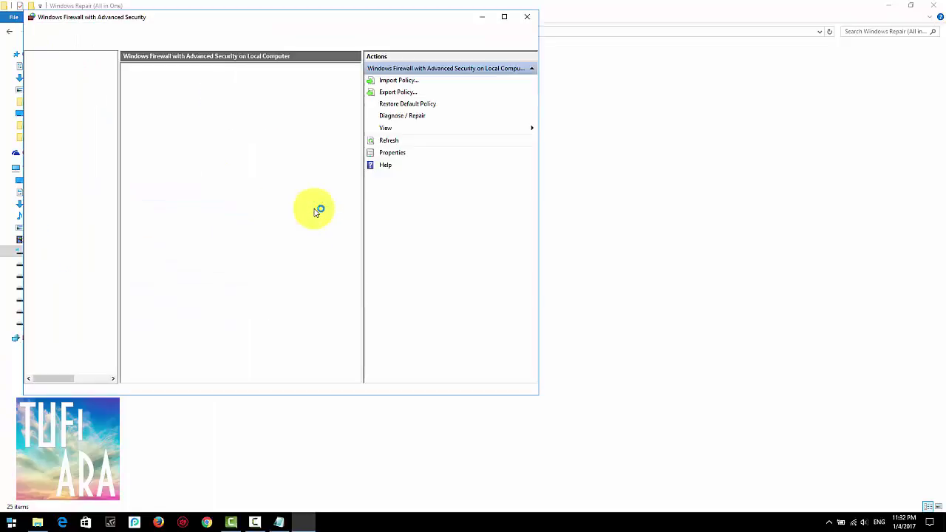
pyautogui.click(63, 74)
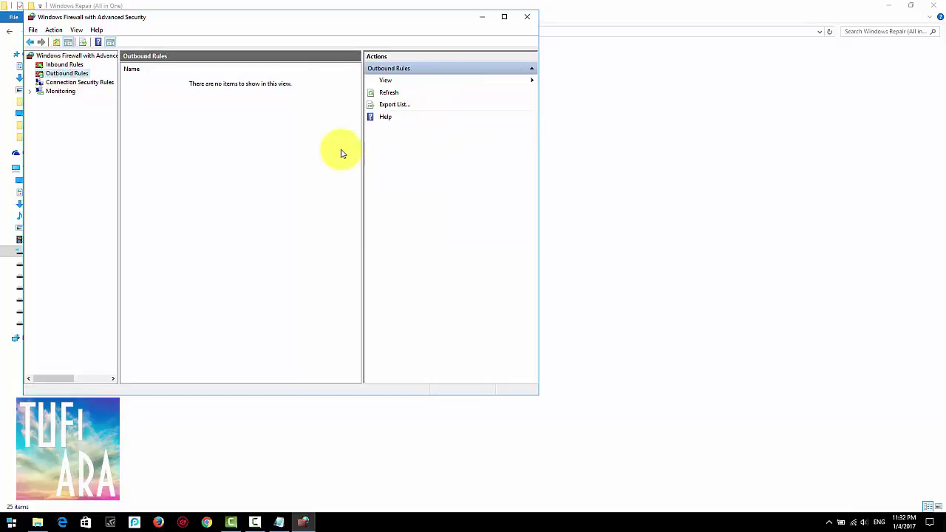
pyautogui.moveTo(323, 21); pyautogui.dragTo(448, 70)
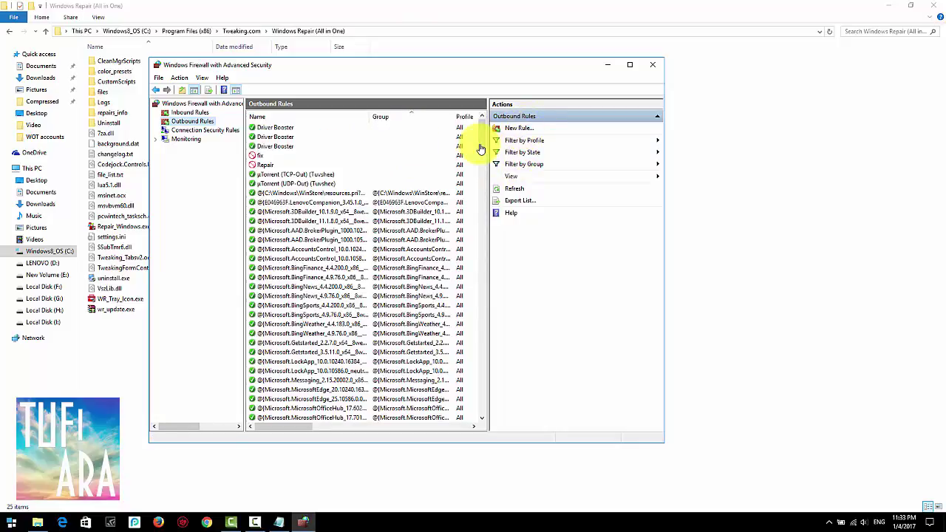
# Delete the existing outbound rules "fix" and "Repair" and confirm their removal
pyautogui.click(266, 164)
pyautogui.click(265, 155)
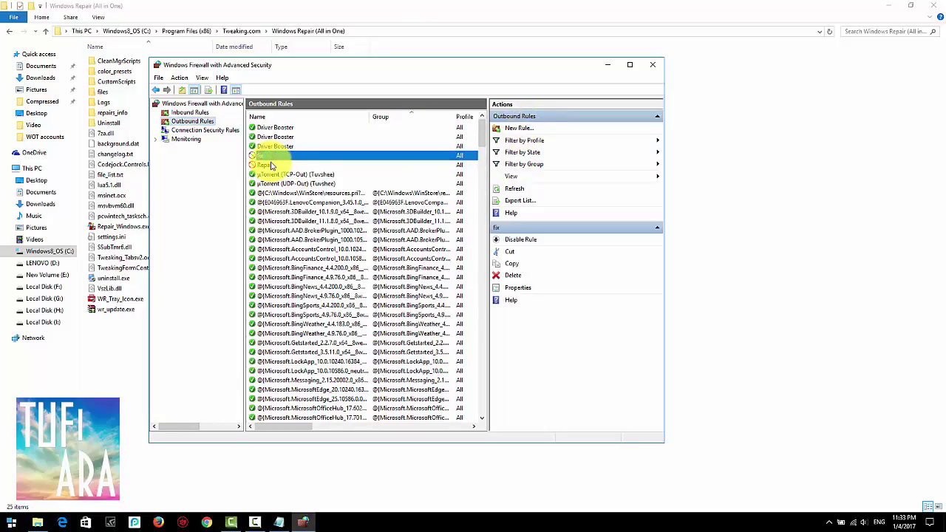
pyautogui.keyDown('ctrl'); pyautogui.click(271, 166); pyautogui.keyUp('ctrl')
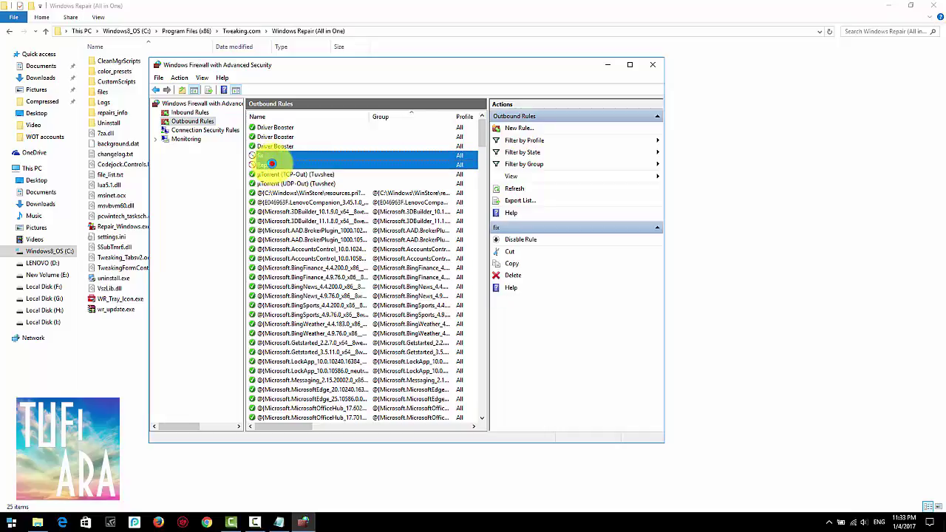
pyautogui.rightClick(272, 167)
pyautogui.click(297, 207)
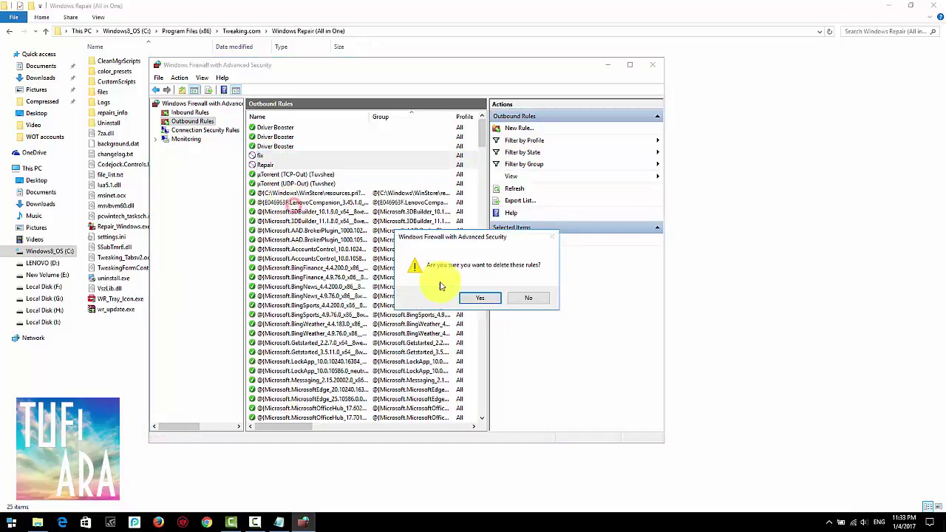
pyautogui.click(469, 298)
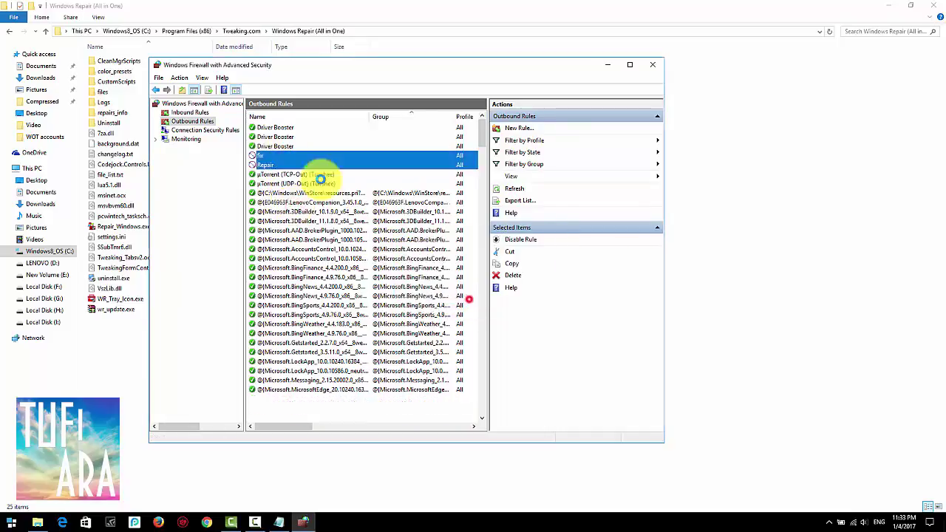
# Start a new outbound program rule for Repair_Windows.exe in C:\Program Files (x86)\Tweaking.com\Windows Repair (All in One)
pyautogui.click(522, 130)
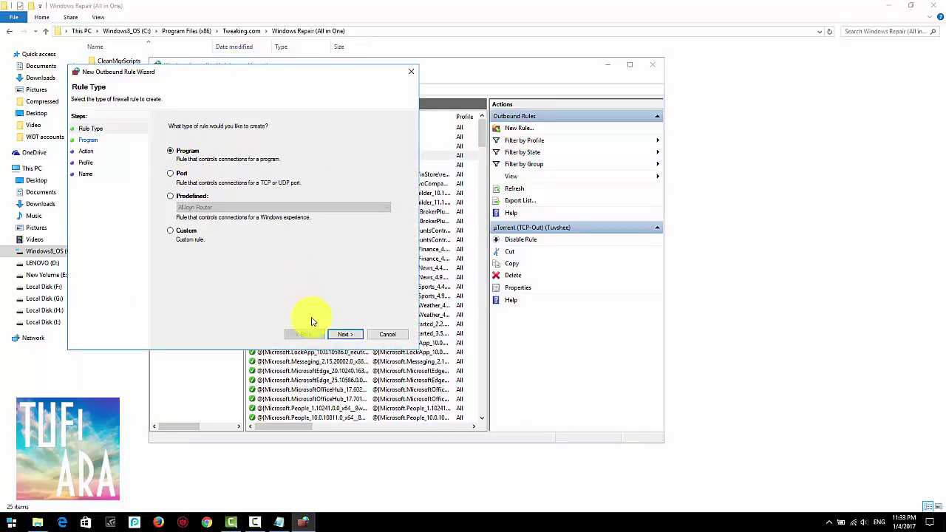
pyautogui.click(337, 338)
pyautogui.click(244, 184)
pyautogui.click(372, 190)
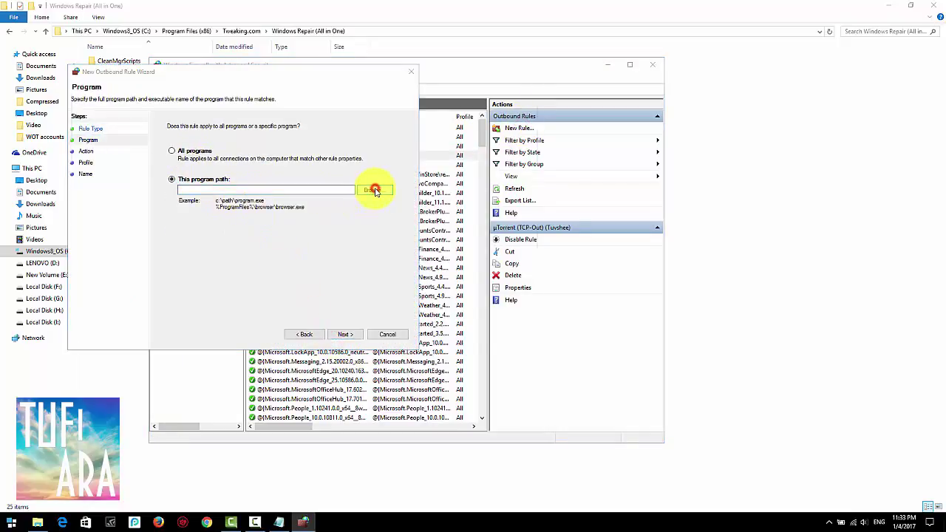
pyautogui.click(342, 103)
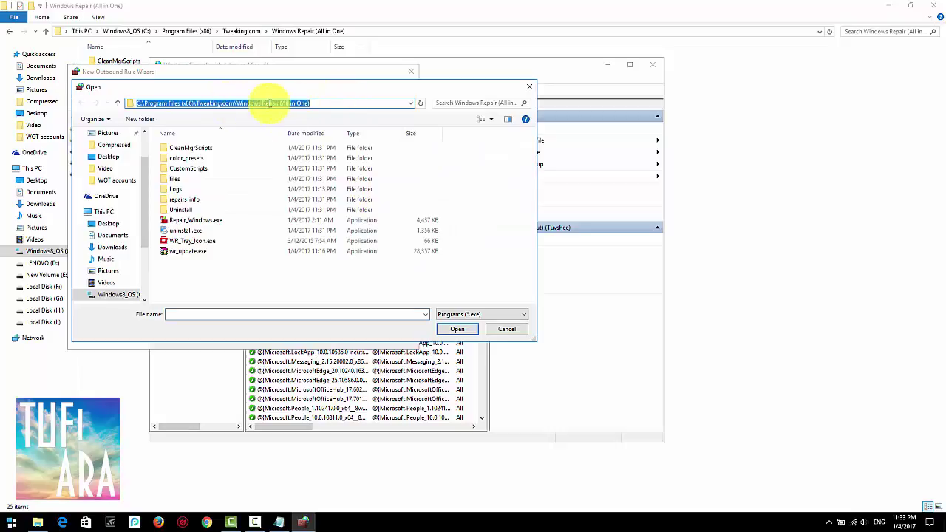
pyautogui.click(191, 219)
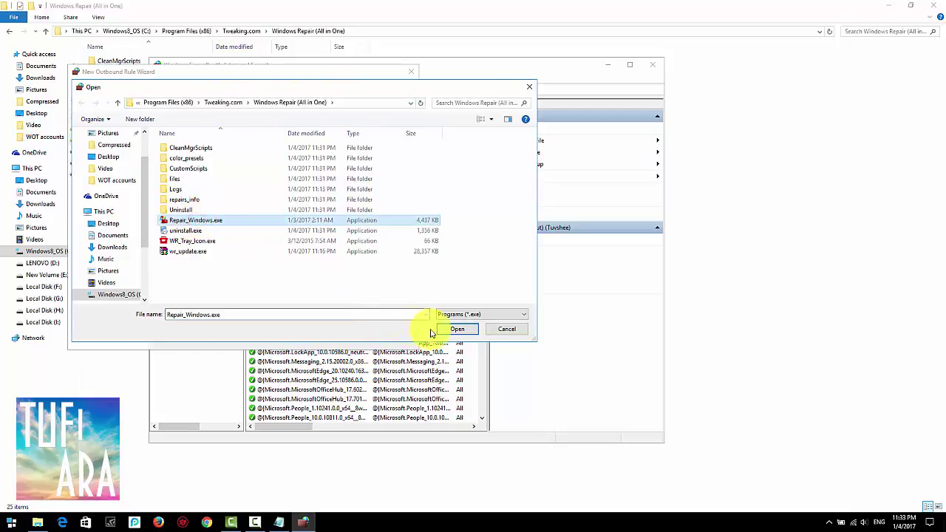
pyautogui.click(450, 329)
pyautogui.click(352, 336)
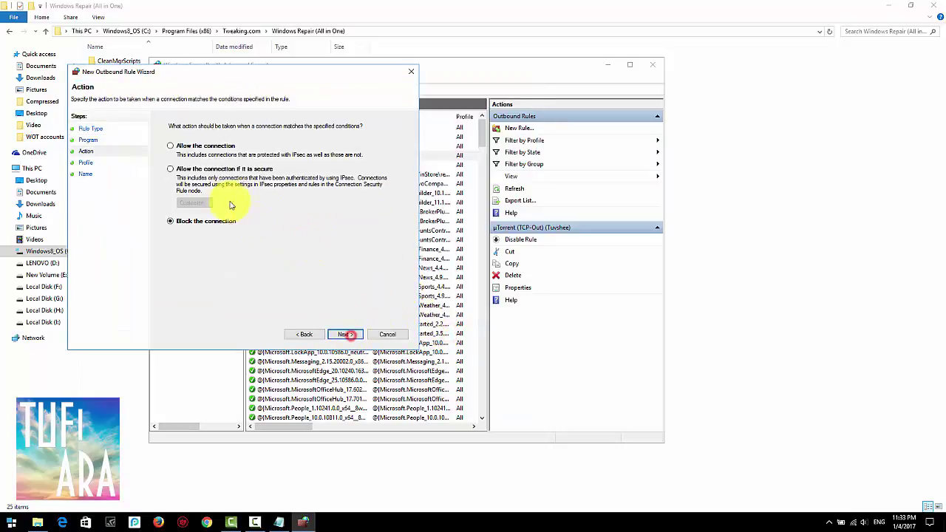
# Set the rule to block the connection on the Domain, Private and Public profiles and create it with the name FIX
pyautogui.click(350, 336)
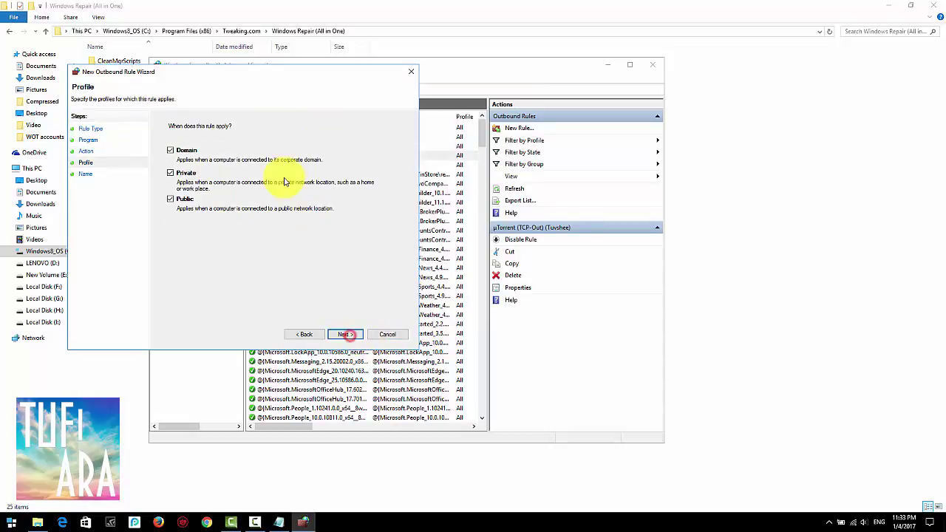
pyautogui.click(353, 335)
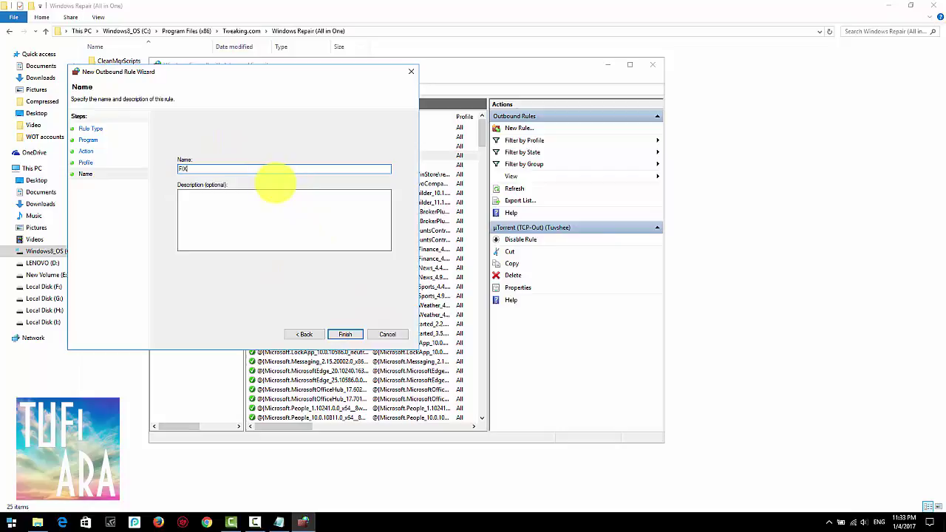
pyautogui.click(339, 335)
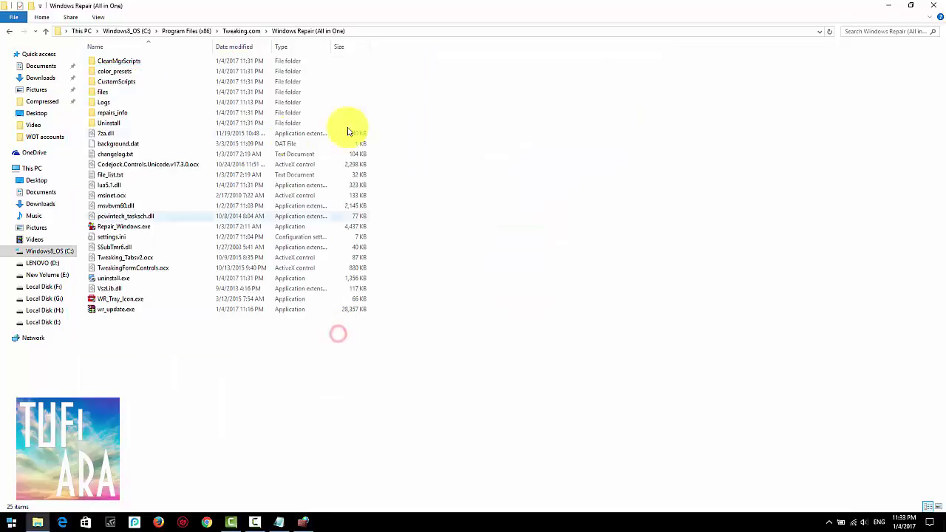
# Bring back the firewall window to check the FIX rule among the outbound rules, and close the window
pyautogui.click(303, 521)
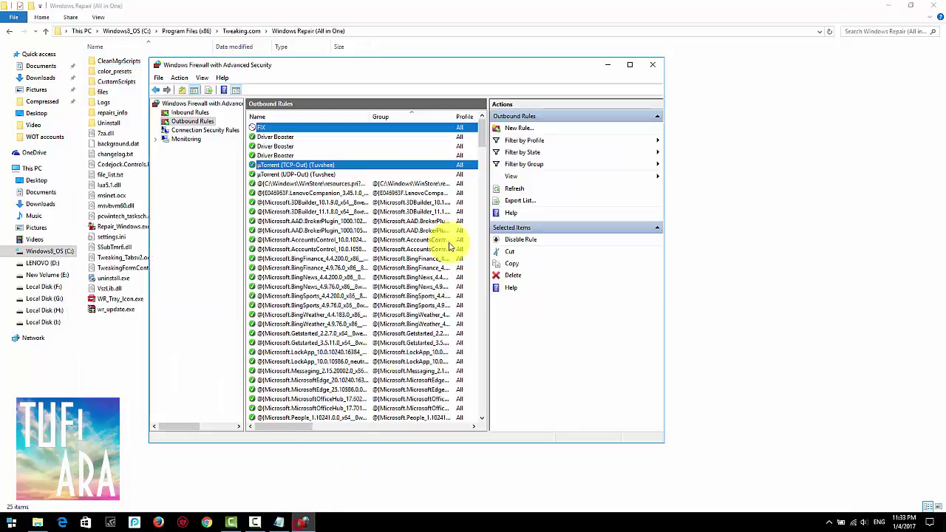
pyautogui.click(654, 65)
pyautogui.click(194, 359)
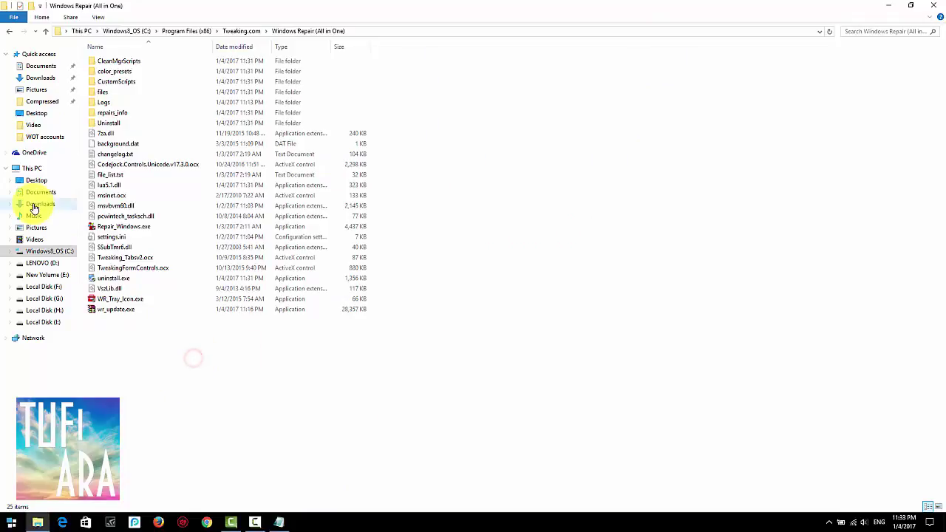
# Return to the top-level Windows Repair Pro (All In One) 3.9.21 folder that holds the program shortcut
pyautogui.click(11, 33)
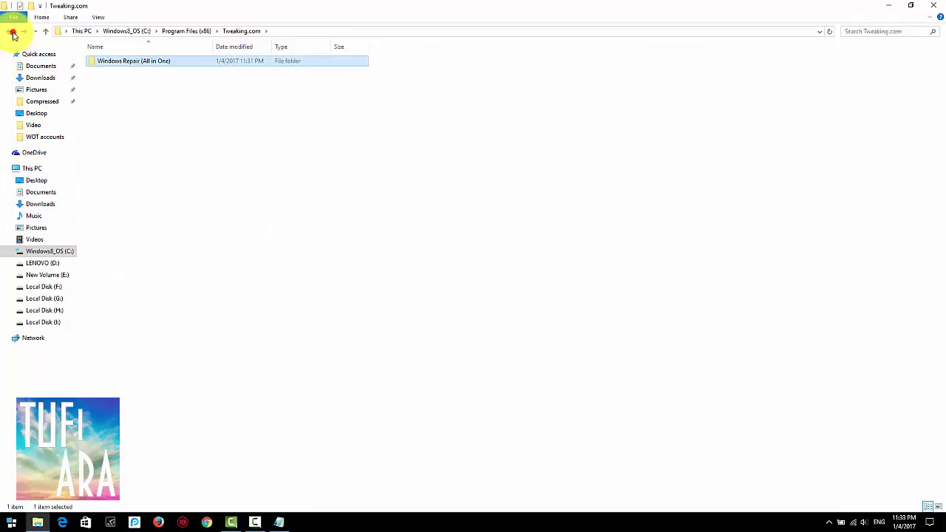
pyautogui.click(12, 33)
pyautogui.click(11, 32)
pyautogui.click(12, 32)
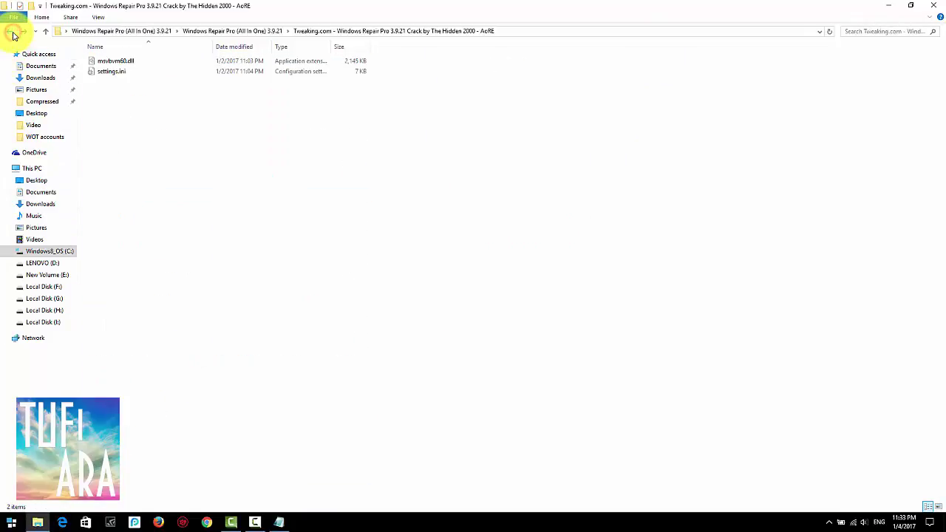
pyautogui.click(12, 33)
pyautogui.click(7, 33)
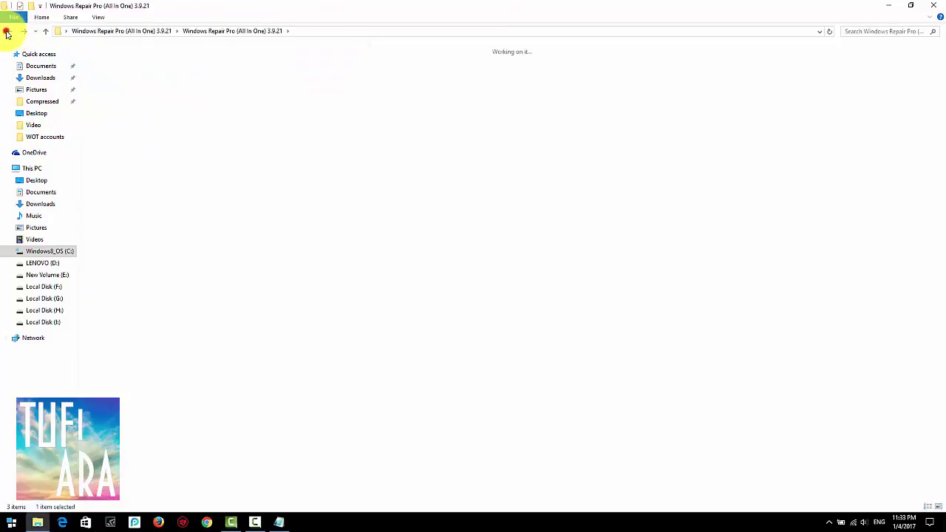
pyautogui.click(243, 230)
# Launch the program from the Tweaking.com - Windows Repair shortcut
pyautogui.click(281, 97)
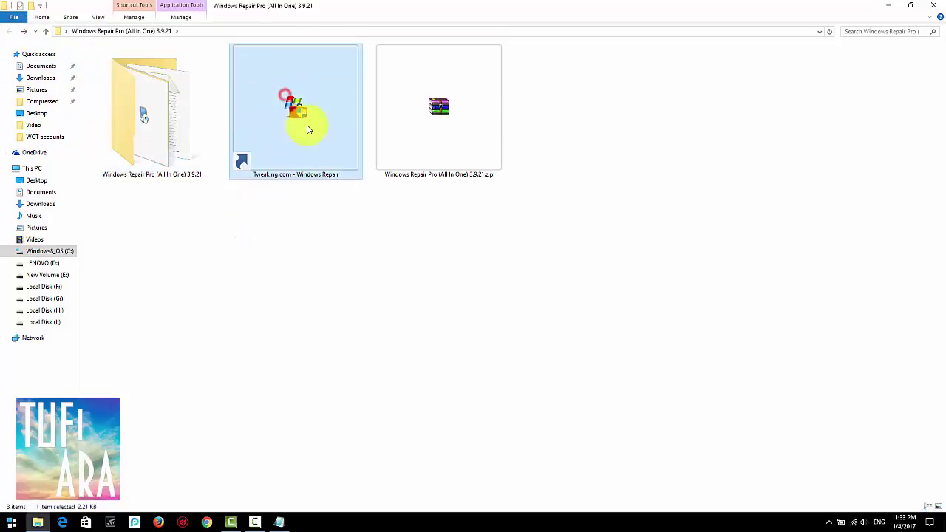
pyautogui.click(320, 276)
pyautogui.click(294, 120)
pyautogui.rightClick(294, 119)
pyautogui.click(624, 209)
pyautogui.click(309, 102)
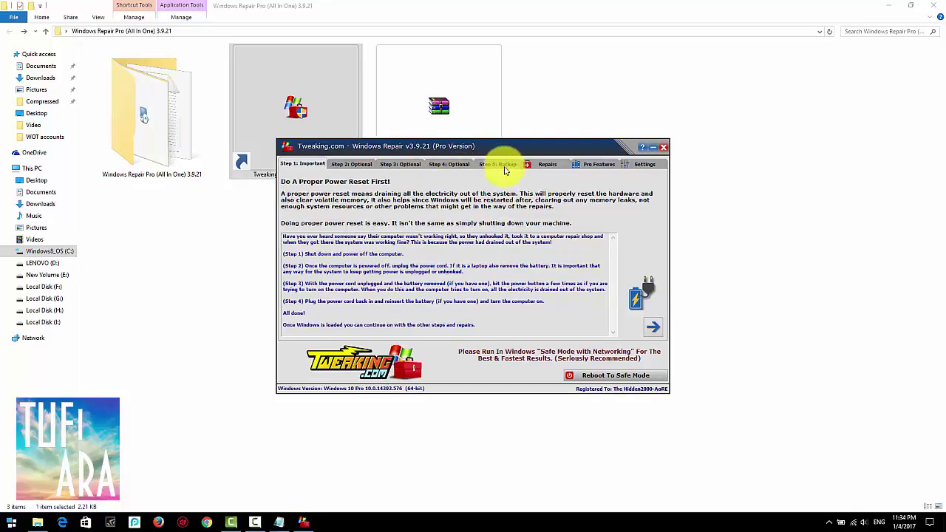
# Look through the Step 2 to Step 5, Repairs, Pro Features and Settings pages of Windows Repair, and close the program
pyautogui.click(345, 164)
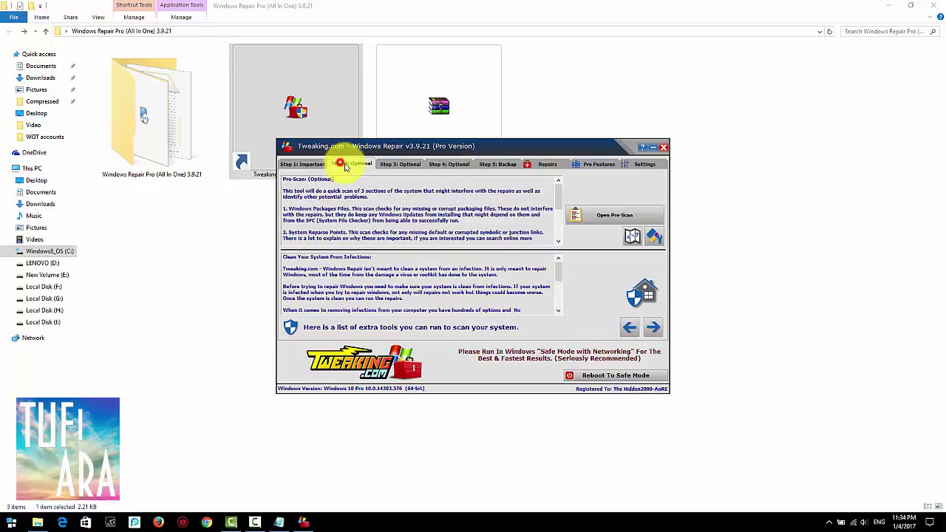
pyautogui.click(405, 164)
pyautogui.click(452, 164)
pyautogui.click(496, 166)
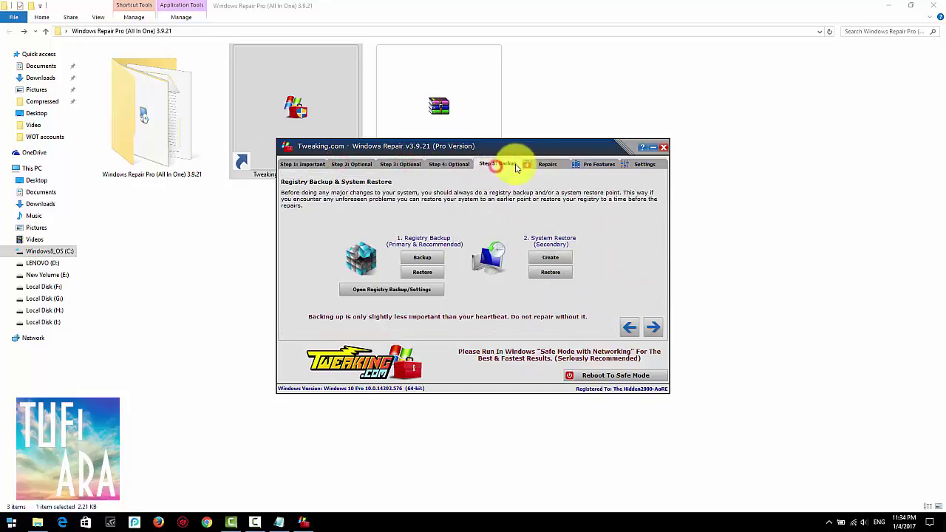
pyautogui.click(553, 163)
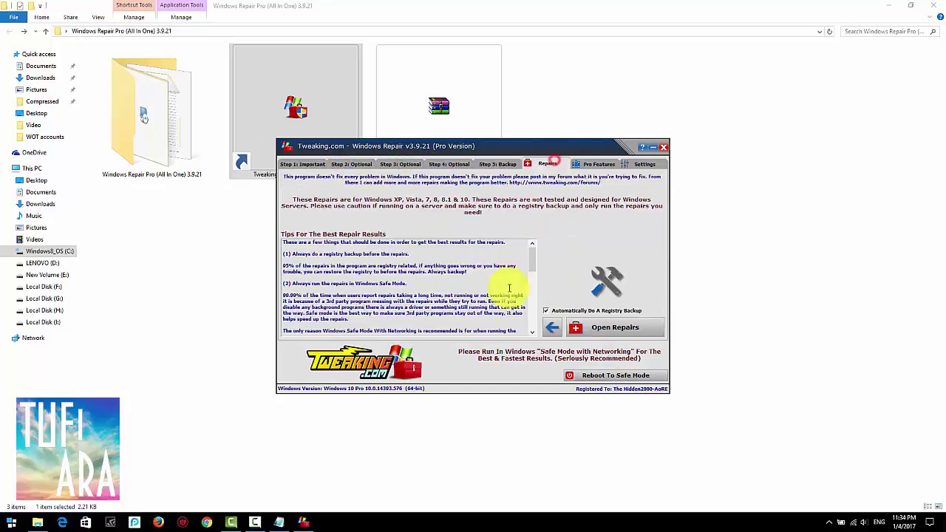
pyautogui.click(604, 163)
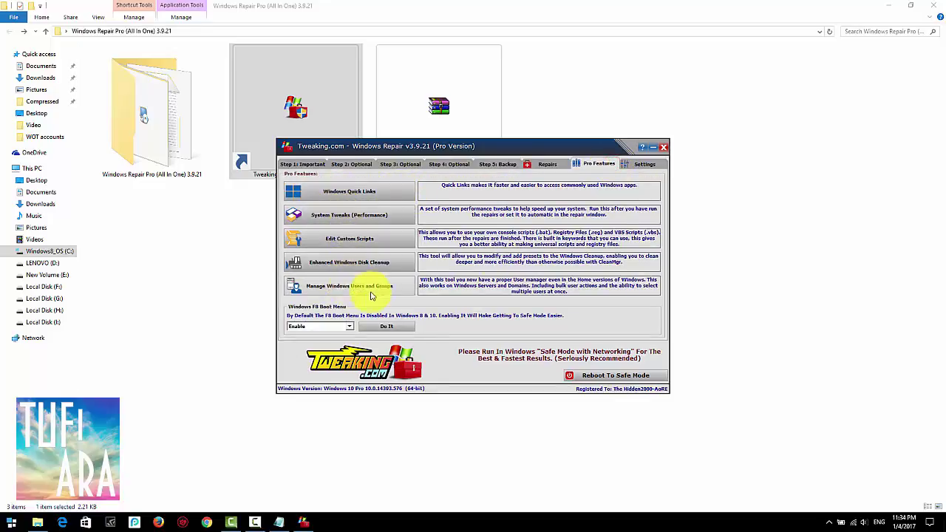
pyautogui.click(642, 163)
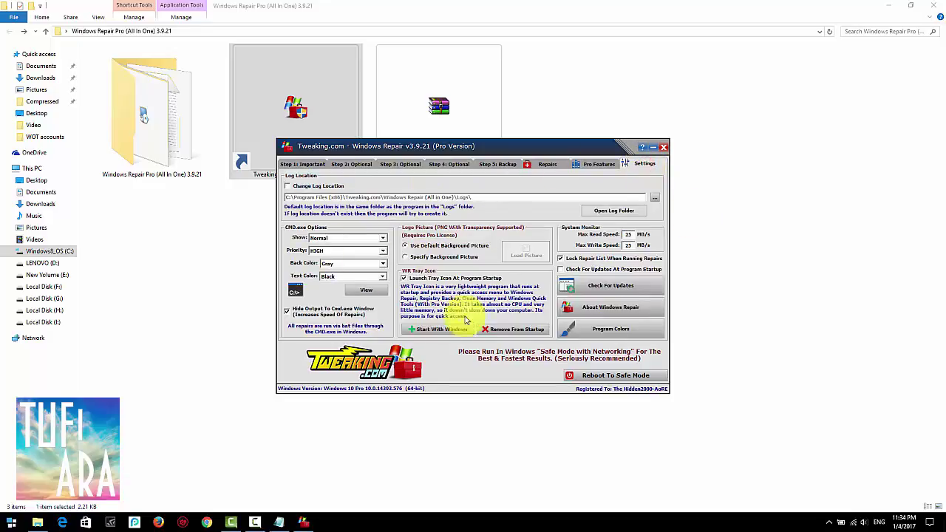
pyautogui.click(665, 148)
pyautogui.click(372, 261)
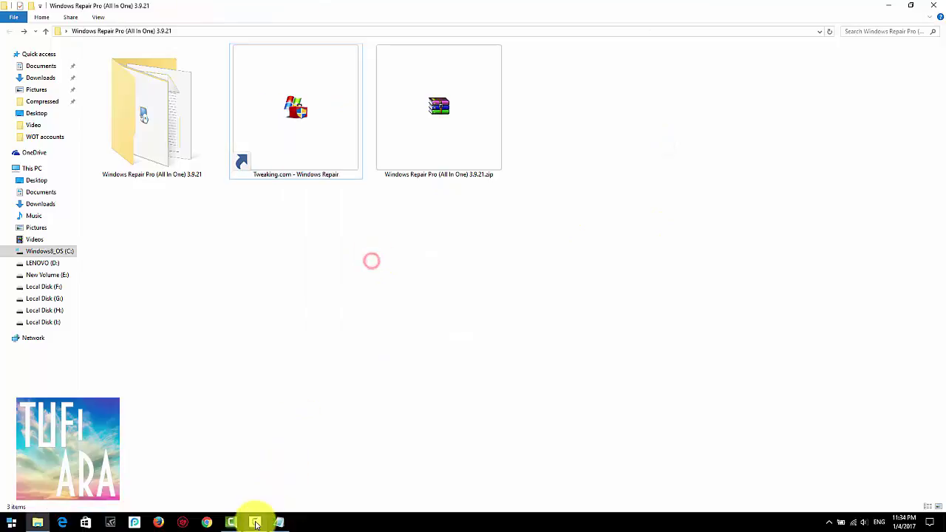